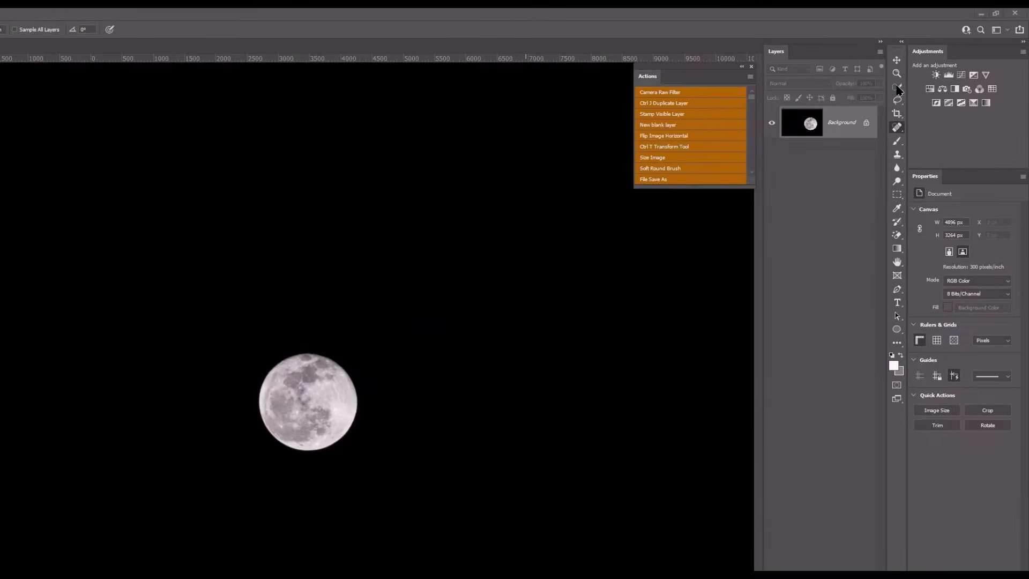
- Select the whole moon with the Quick Selection tool
left_click(899, 87)
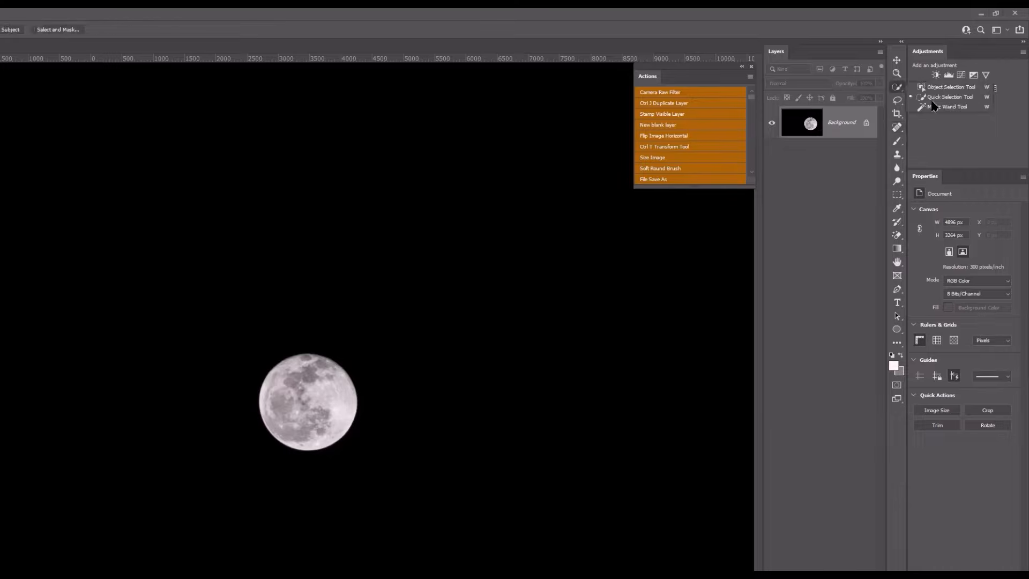
scroll(314, 372, "up", 3)
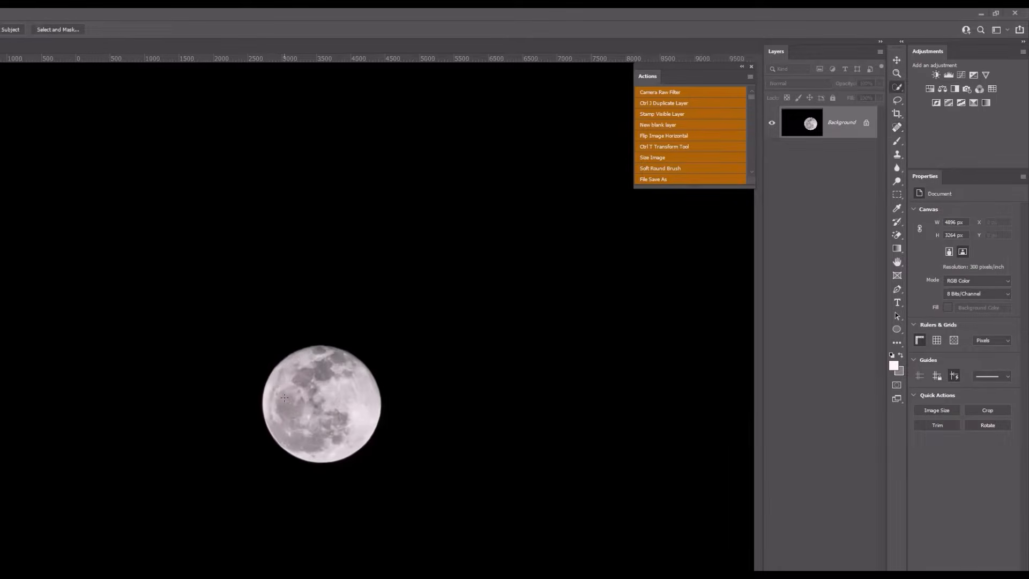
left_click(314, 350)
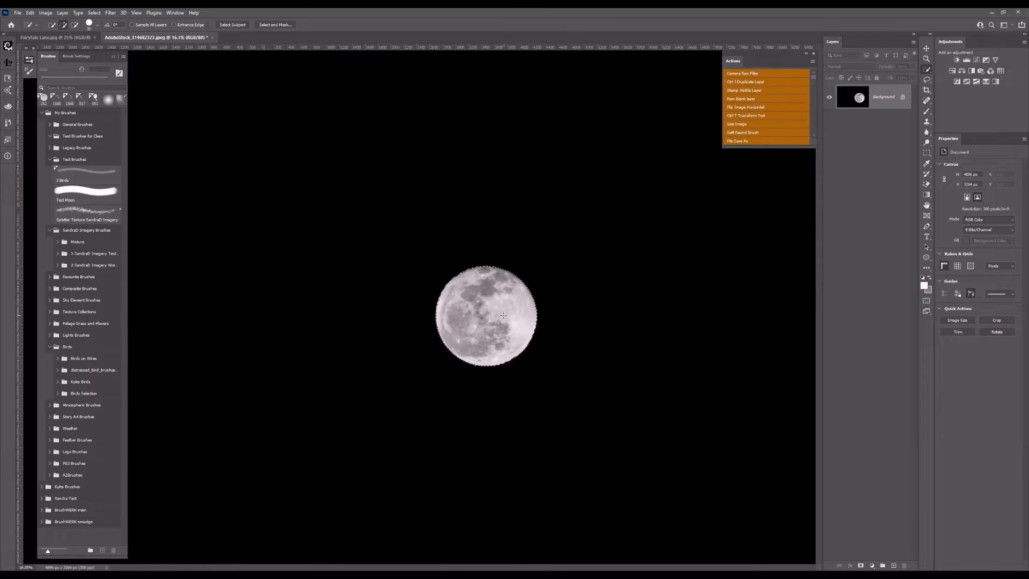
- Inspect the moon's selection edge up close, switching the Quick Selection tool to subtract mode and back to add mode
scroll(472, 307, "up", 3)
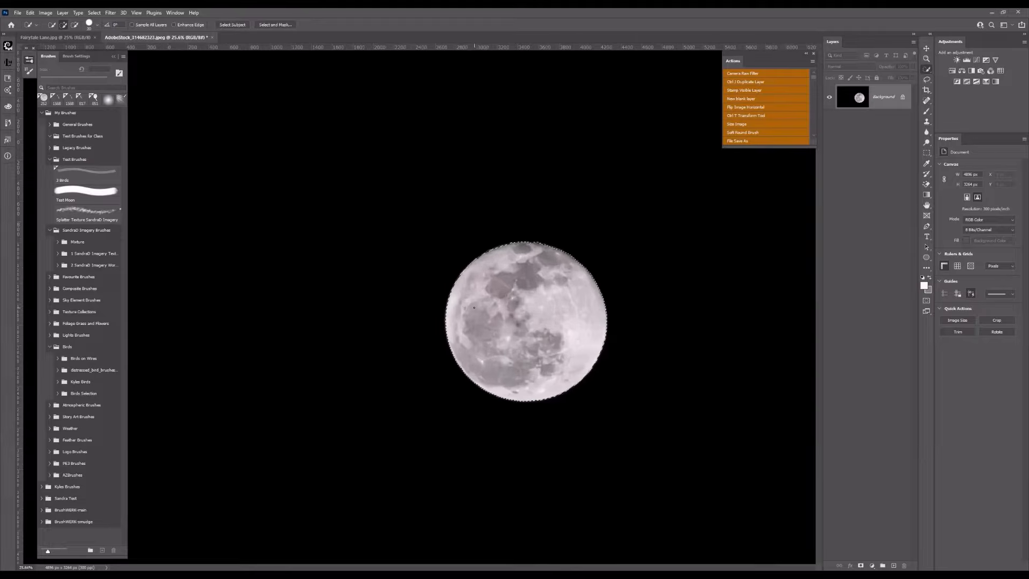
scroll(476, 307, "up", 1)
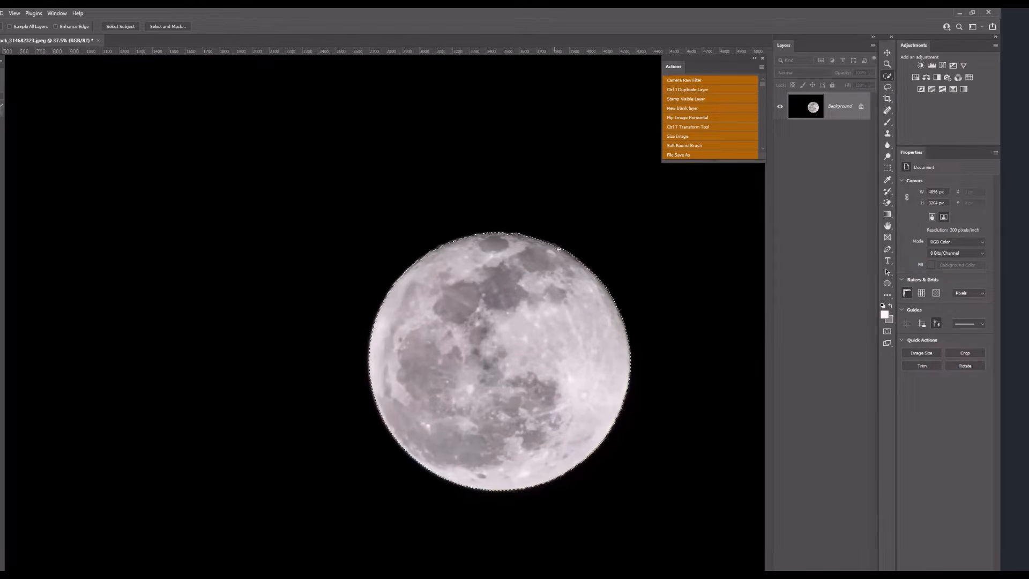
scroll(491, 269, "up", 1)
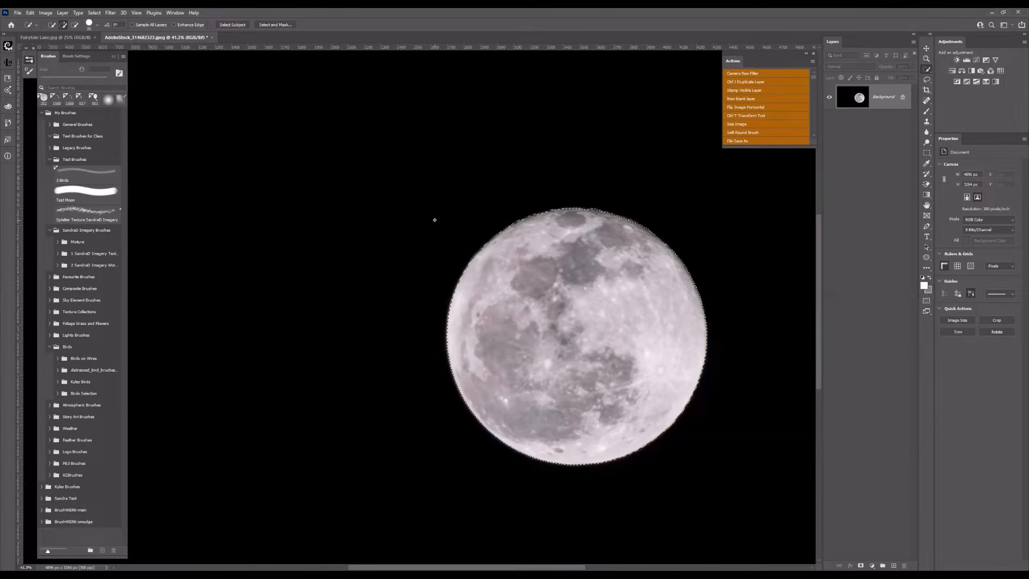
scroll(662, 319, "up", 1)
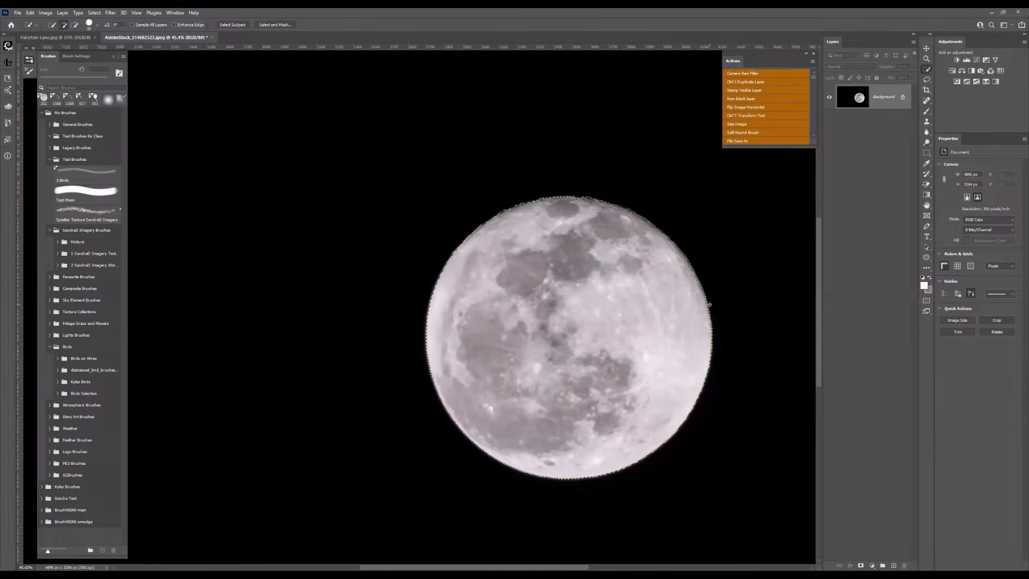
left_click(75, 25)
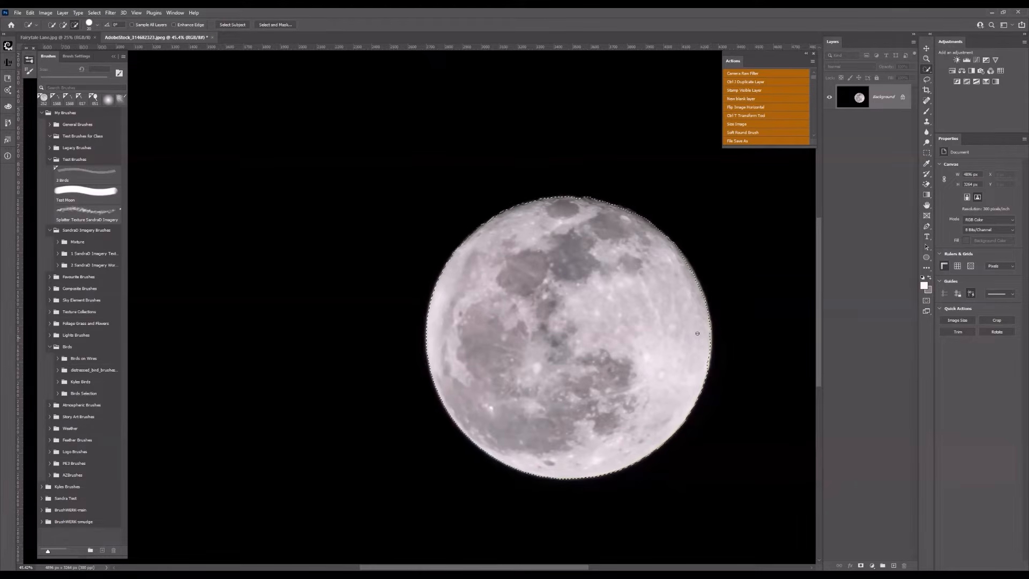
scroll(701, 337, "up", 2)
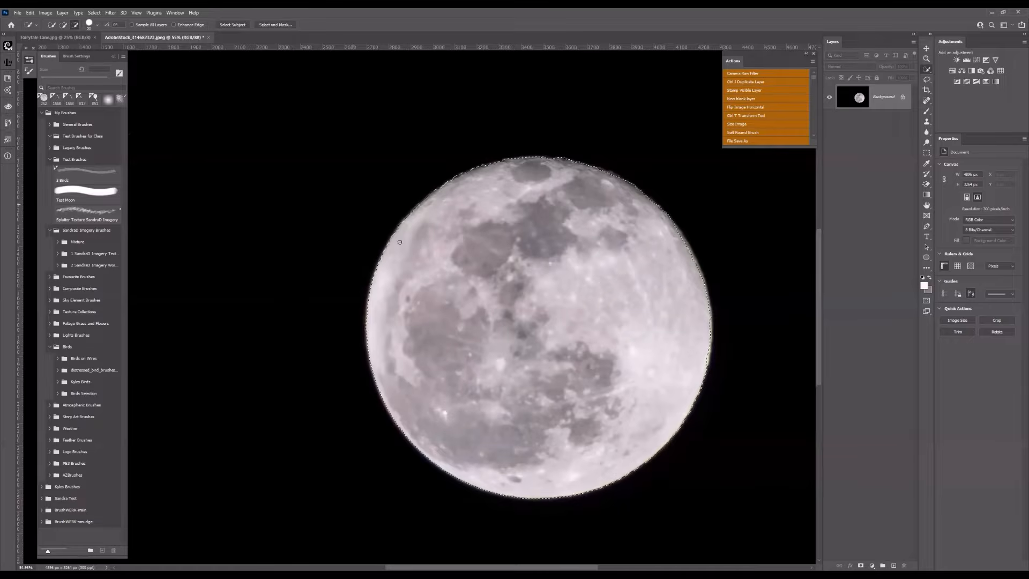
left_click(63, 24)
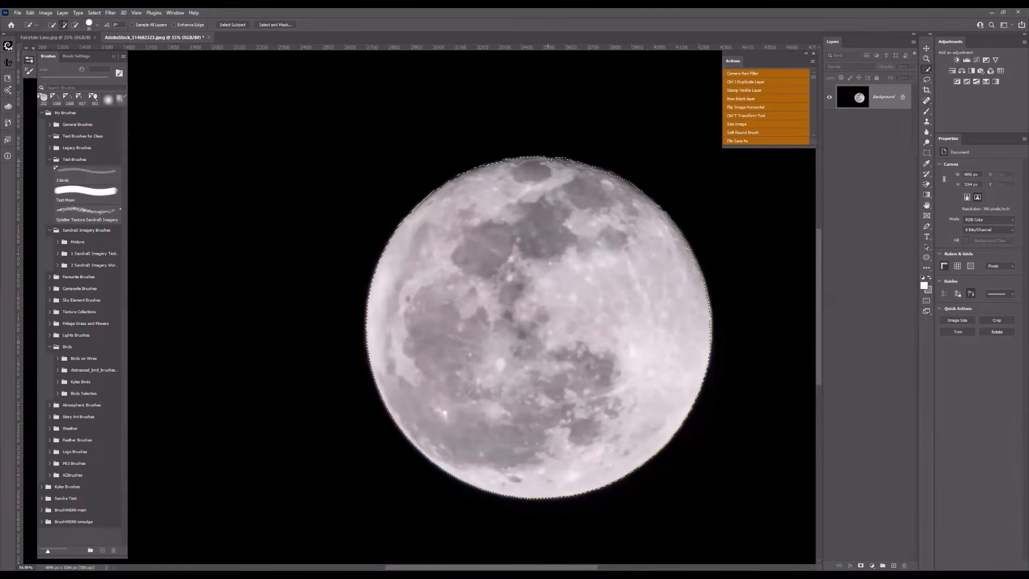
scroll(549, 176, "up", 1)
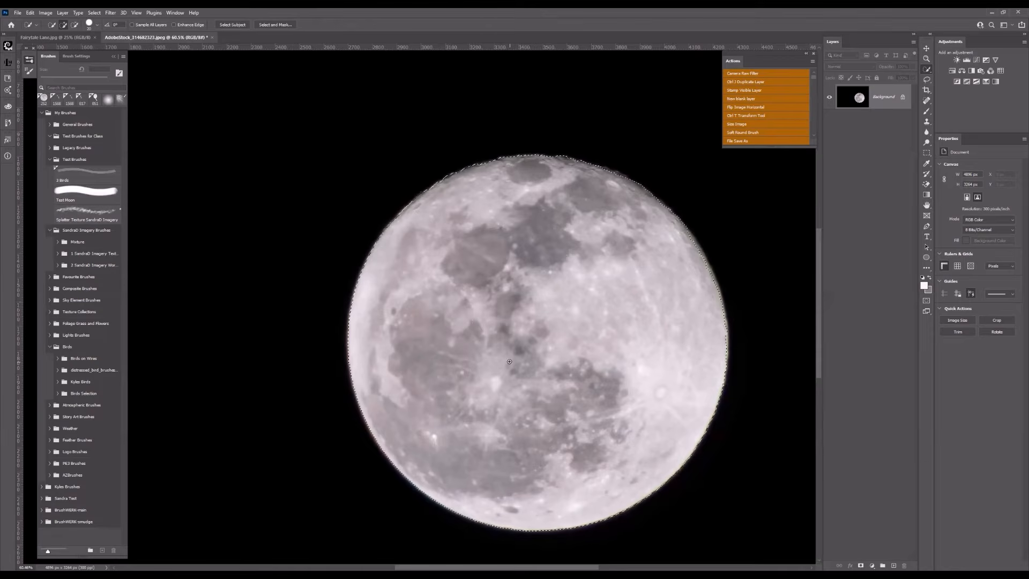
- Add a layer mask from the moon selection to hide the black sky around it
scroll(503, 311, "down", 5)
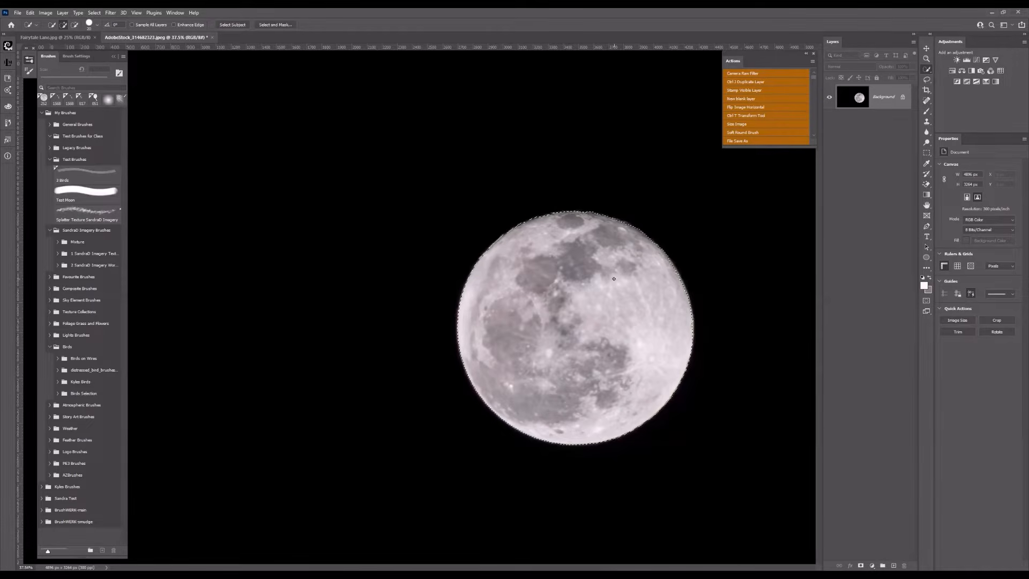
scroll(544, 319, "down", 2)
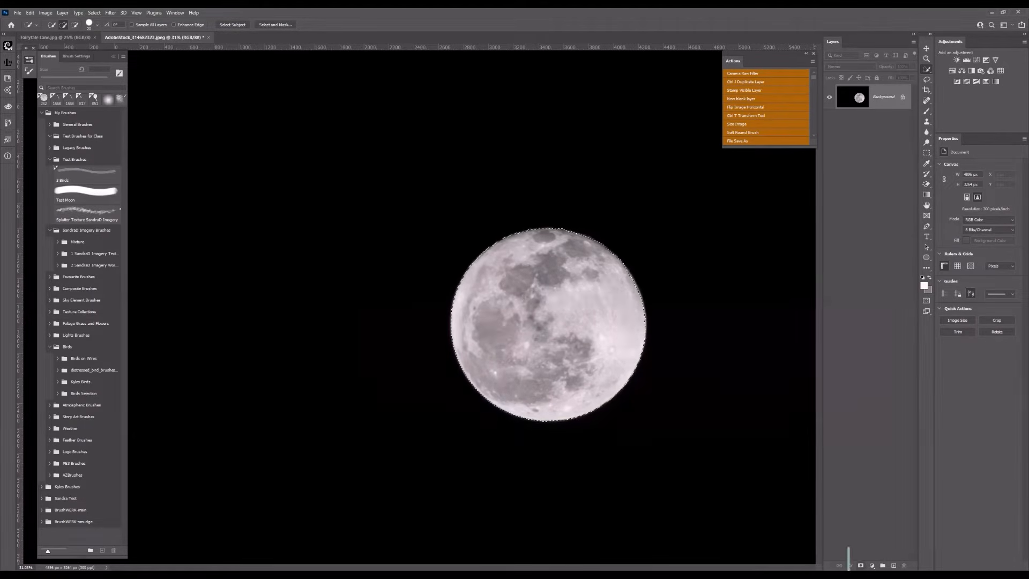
left_click(861, 566)
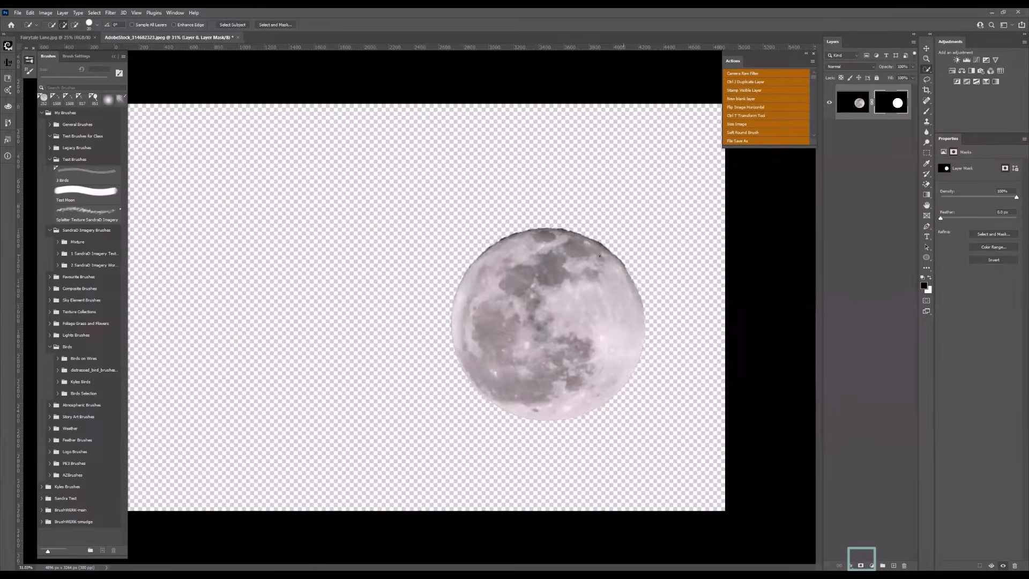
scroll(561, 255, "up", 2)
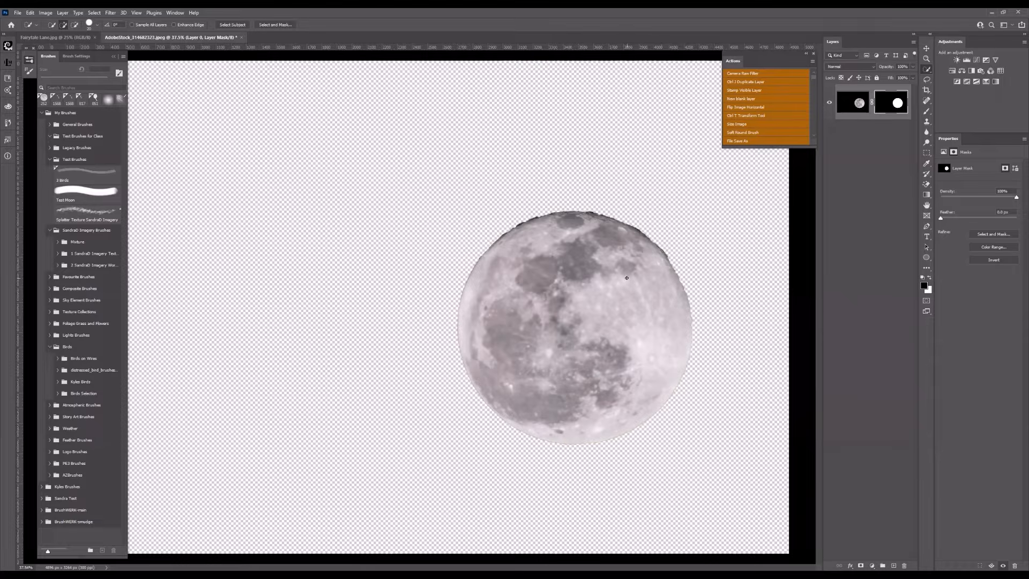
scroll(627, 278, "down", 5)
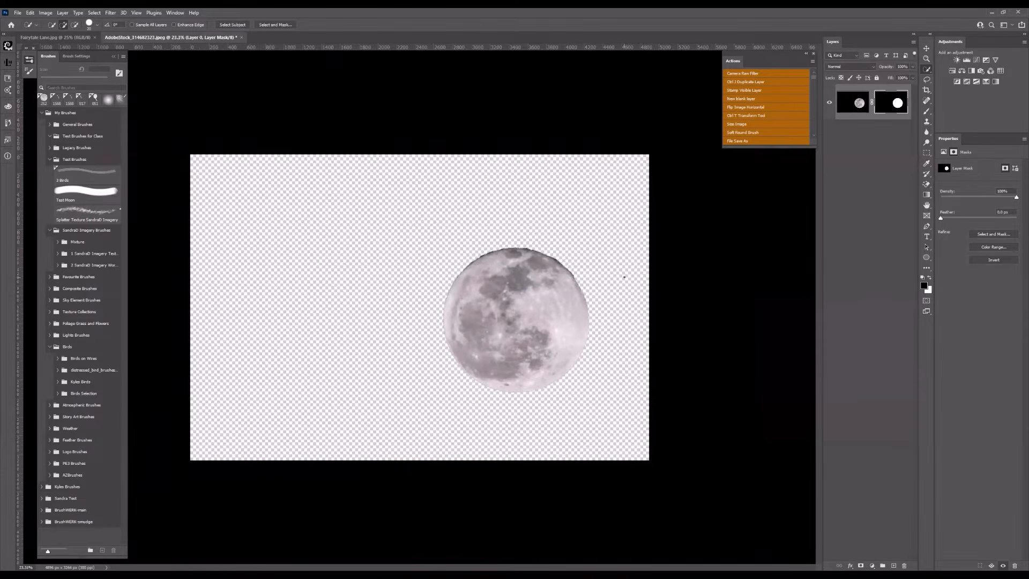
scroll(624, 278, "down", 2)
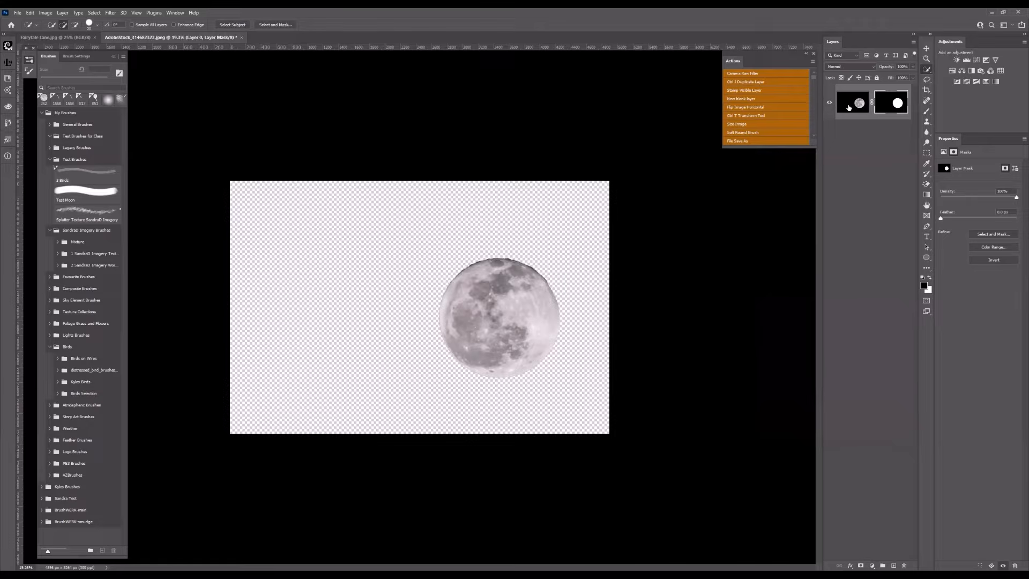
- Target the moon layer's image instead of its mask and desaturate it
left_click(850, 108)
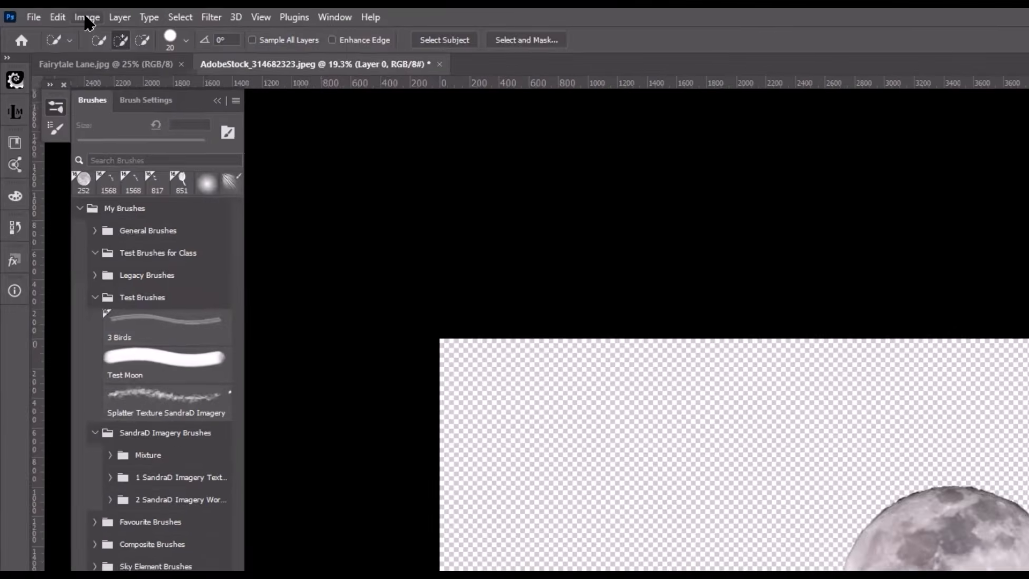
left_click(46, 12)
mouse_move(94, 55)
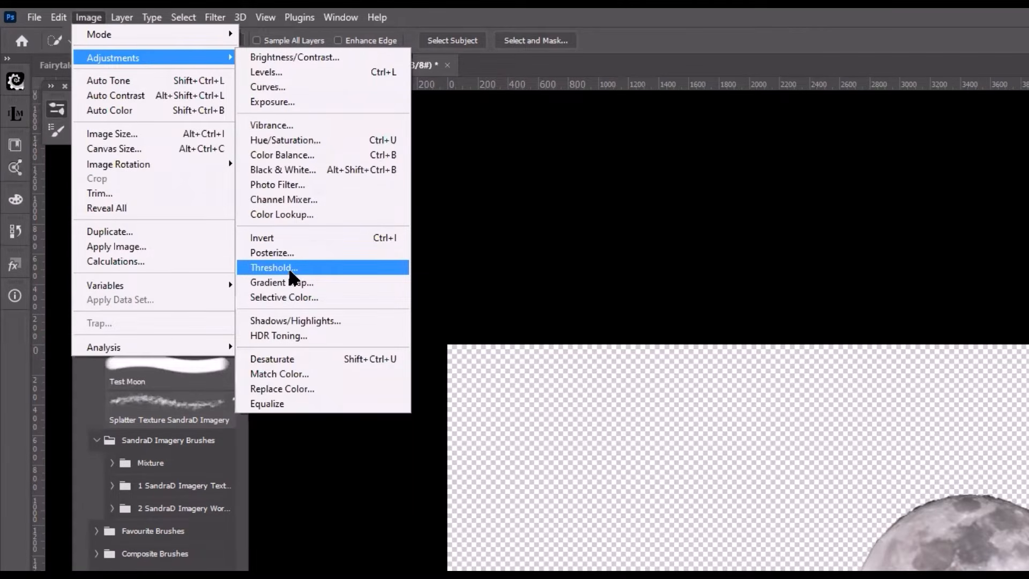
left_click(285, 359)
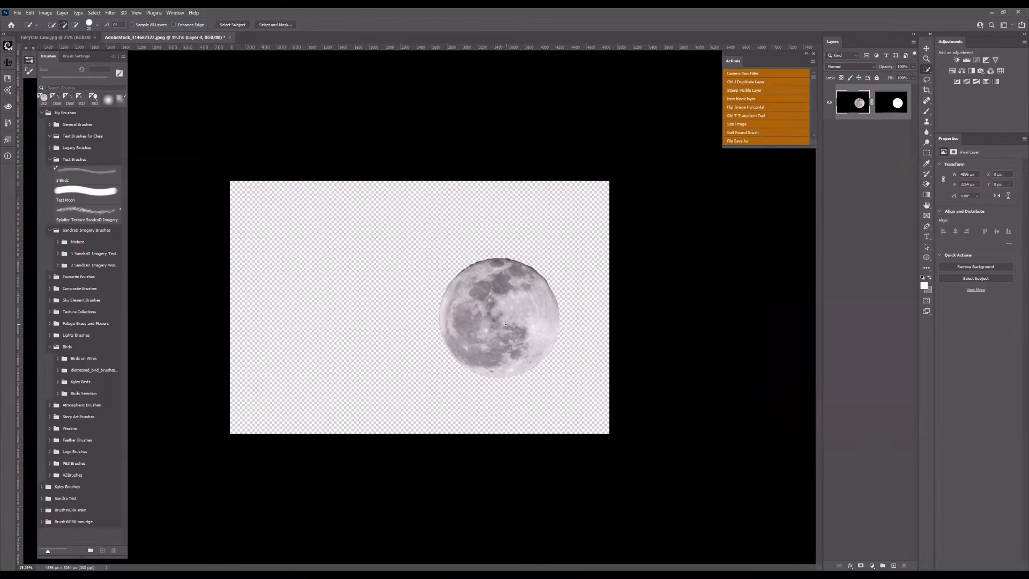
scroll(506, 324, "up", 2)
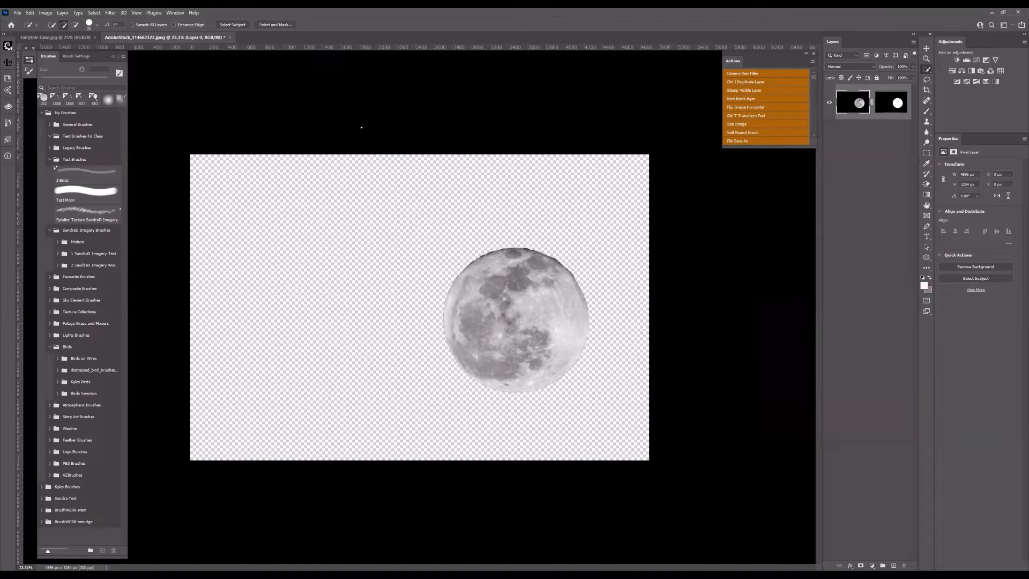
- Resize the moon image to a width of 2000 pixels, keeping its proportions
left_click(46, 13)
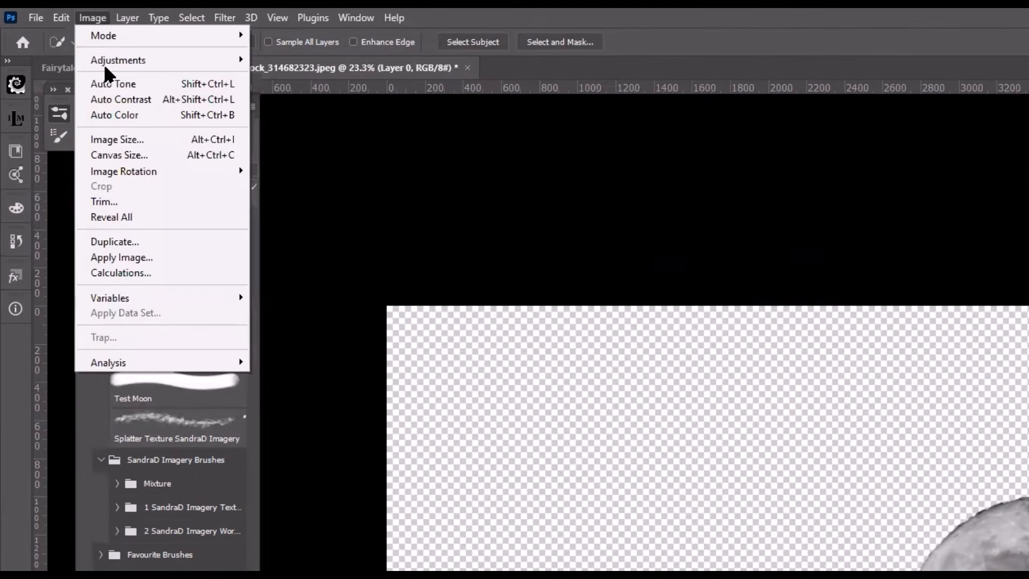
left_click(132, 139)
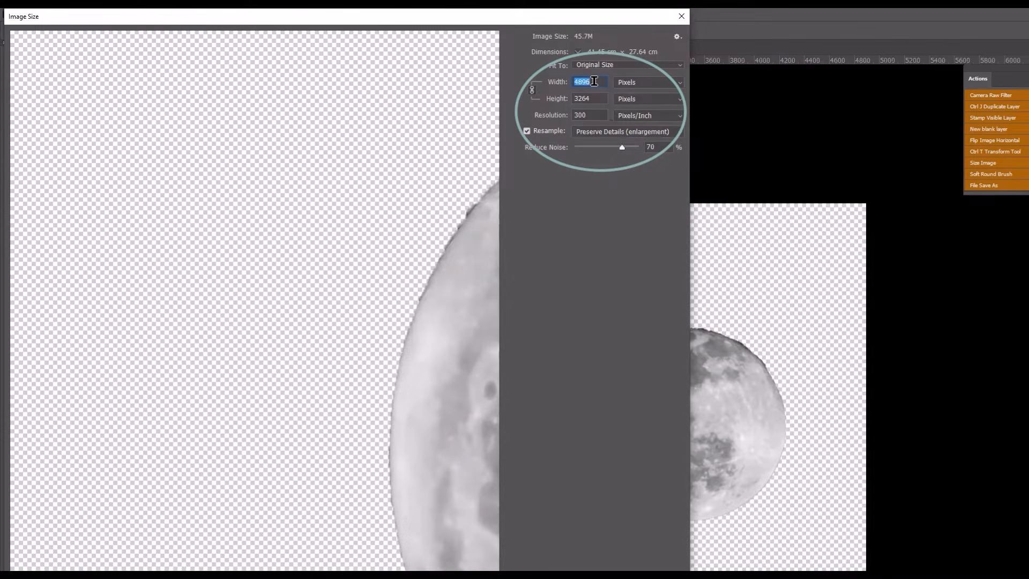
type("2000")
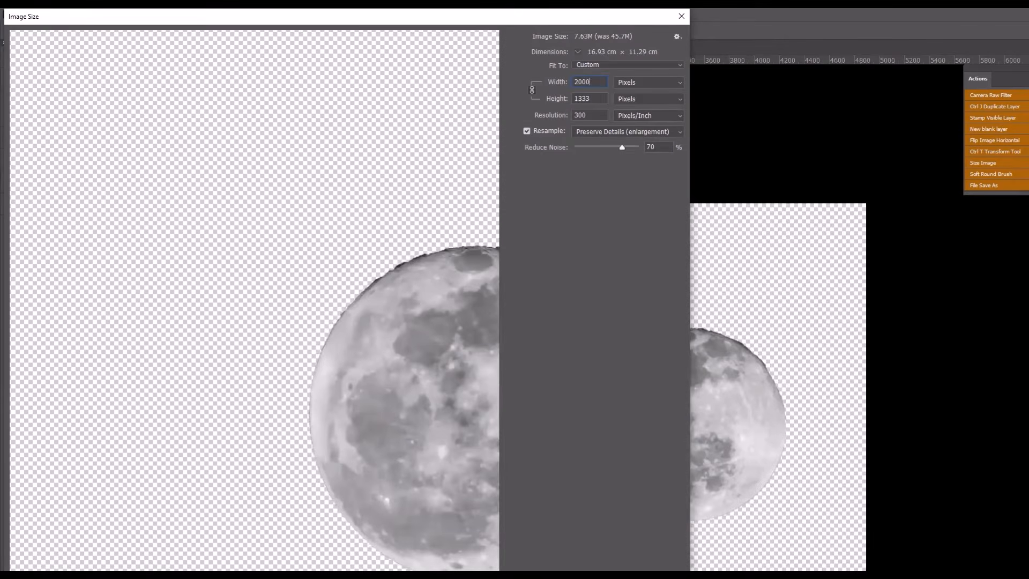
key("Return")
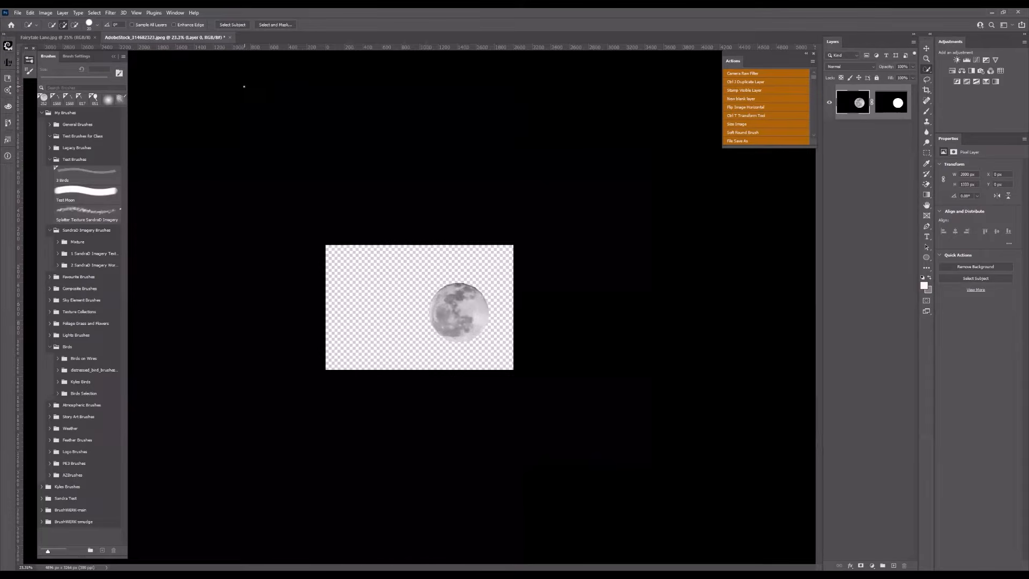
scroll(254, 167, "up", 3)
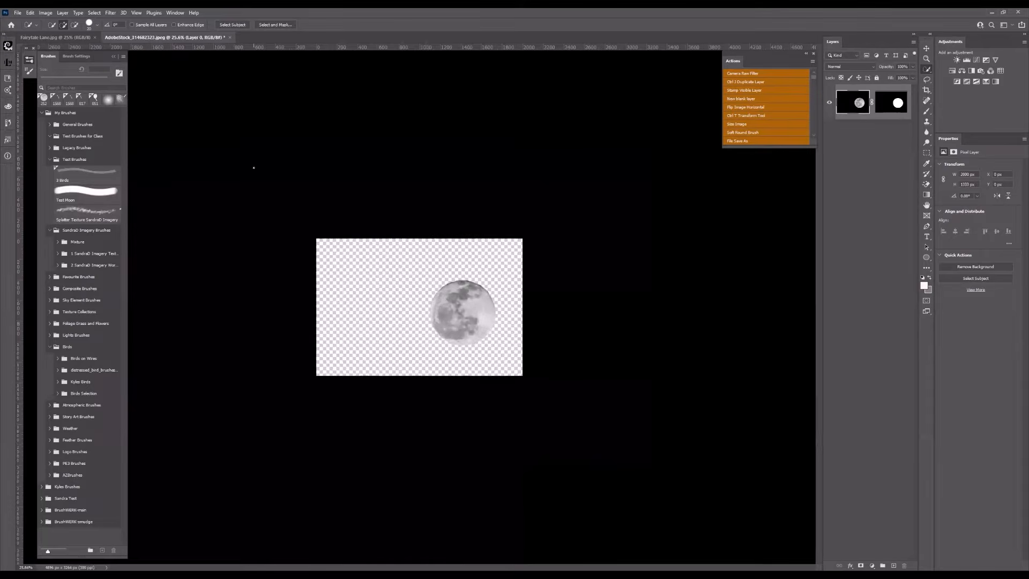
key("ctrl+plus")
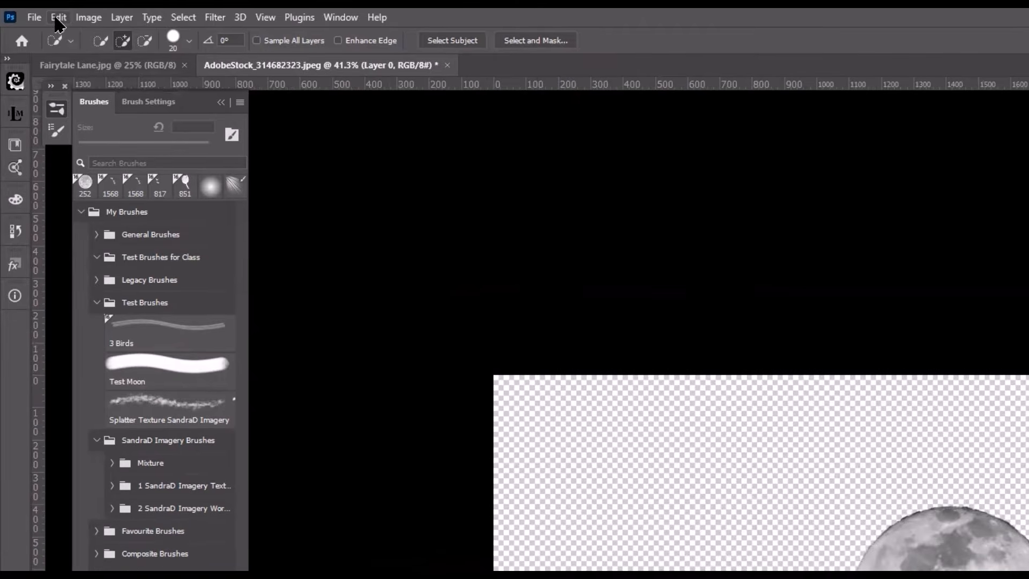
- Define the masked moon as a brush preset named Moon Test
left_click(58, 19)
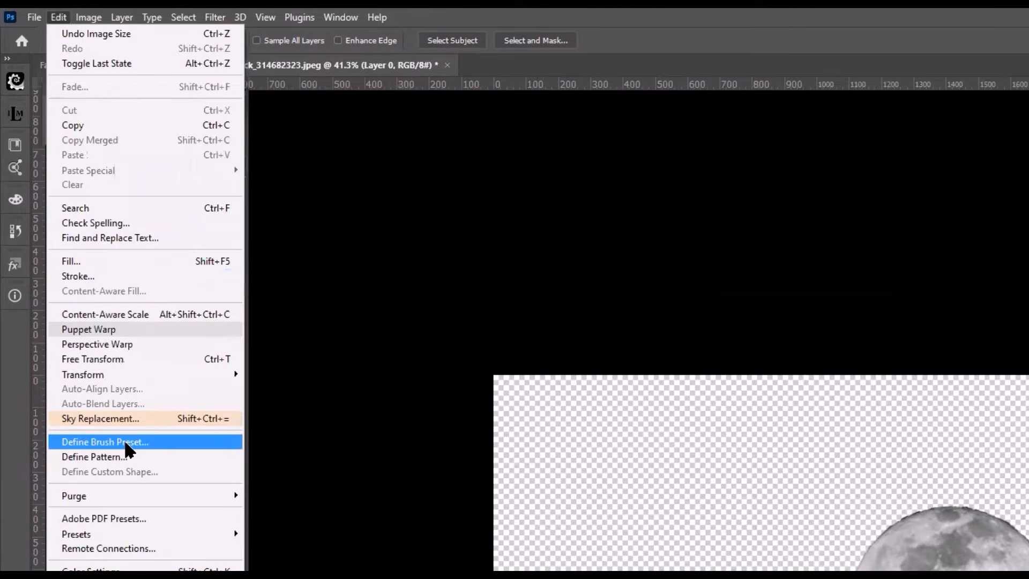
left_click(123, 438)
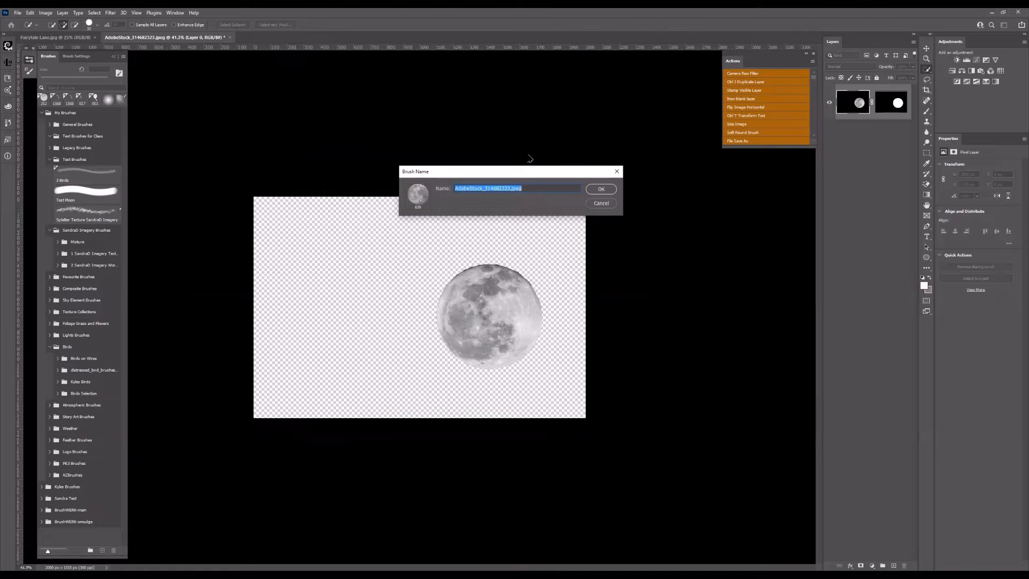
type("Moon Test")
left_click(609, 188)
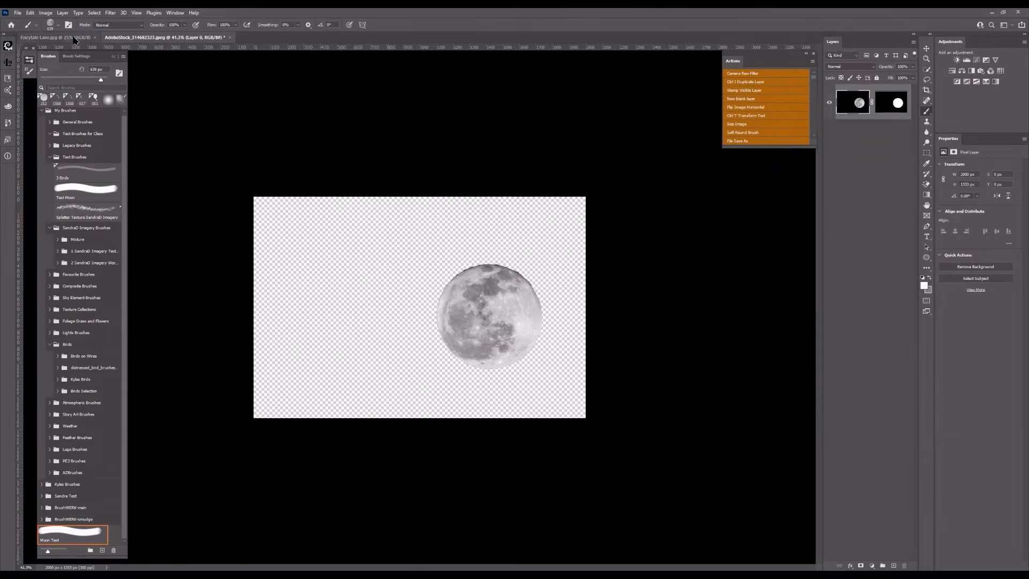
- Switch to the Fairytale Lane.jpg document and add a new blank layer named Moon Brush
left_click(75, 39)
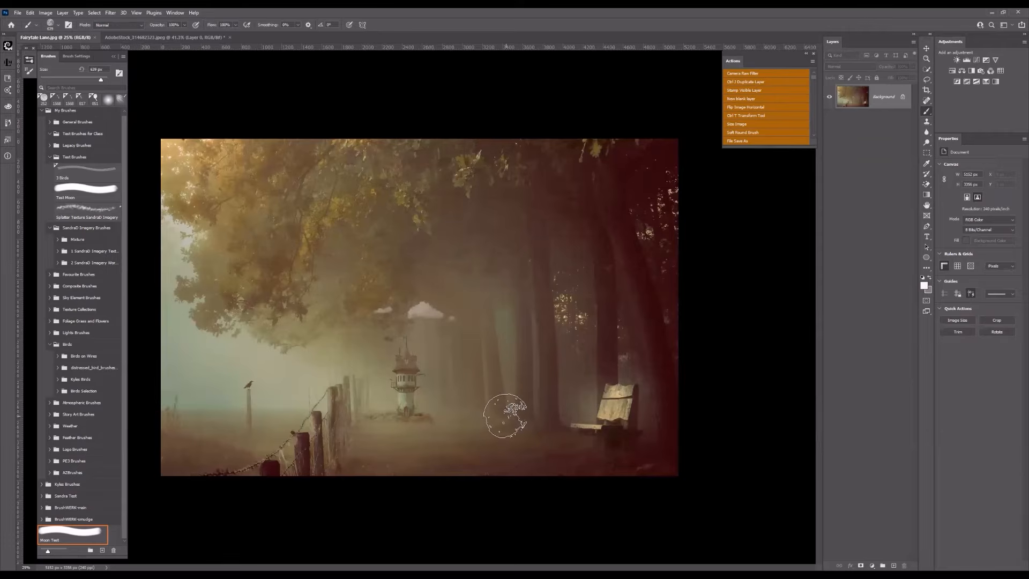
scroll(505, 416, "down", 1)
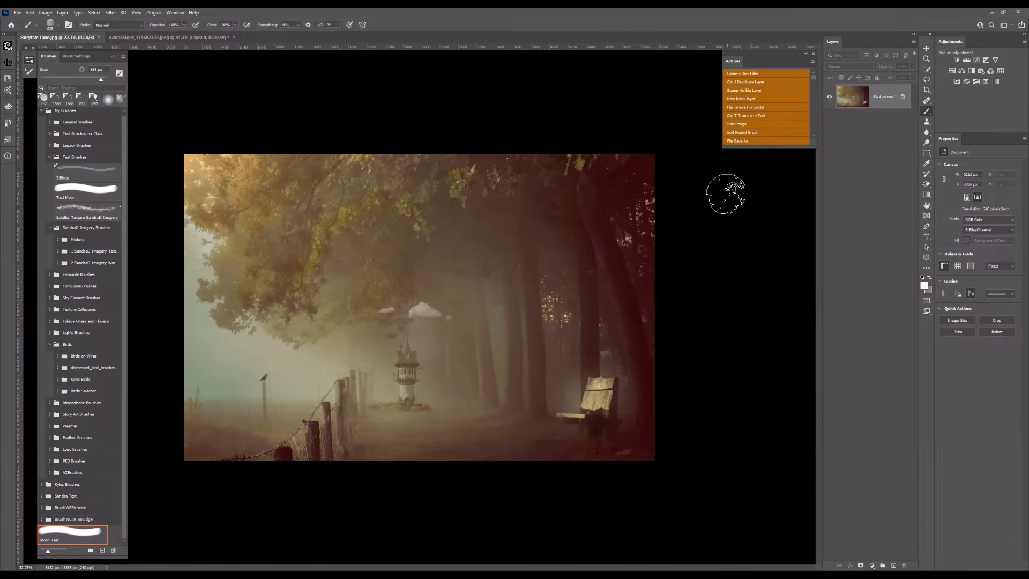
left_click(761, 100)
type("Moon Brush")
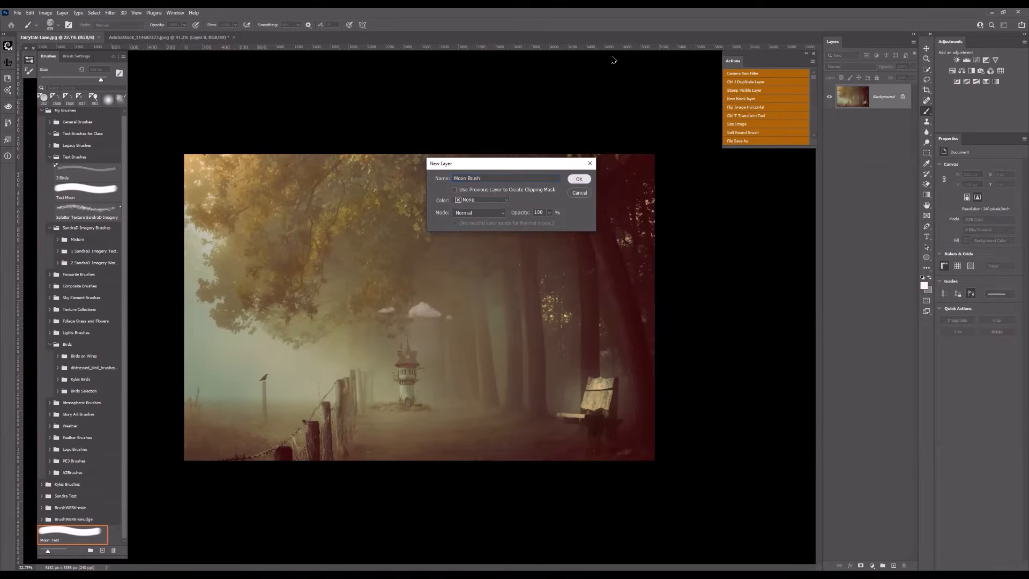
key("Return")
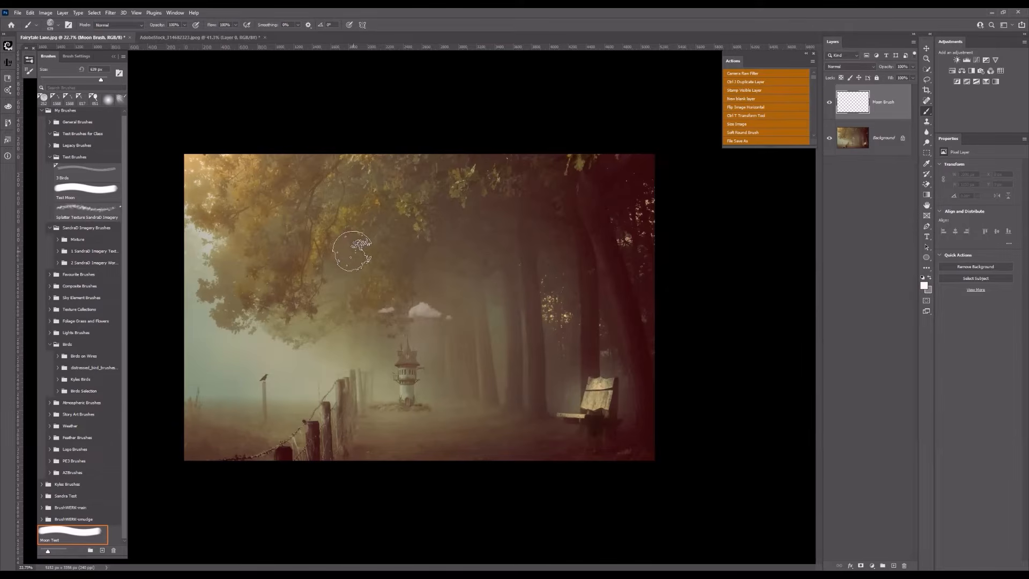
- Stamp one white moon with the new brush over the tree foliage, above and beside the small cloud
left_click(347, 248)
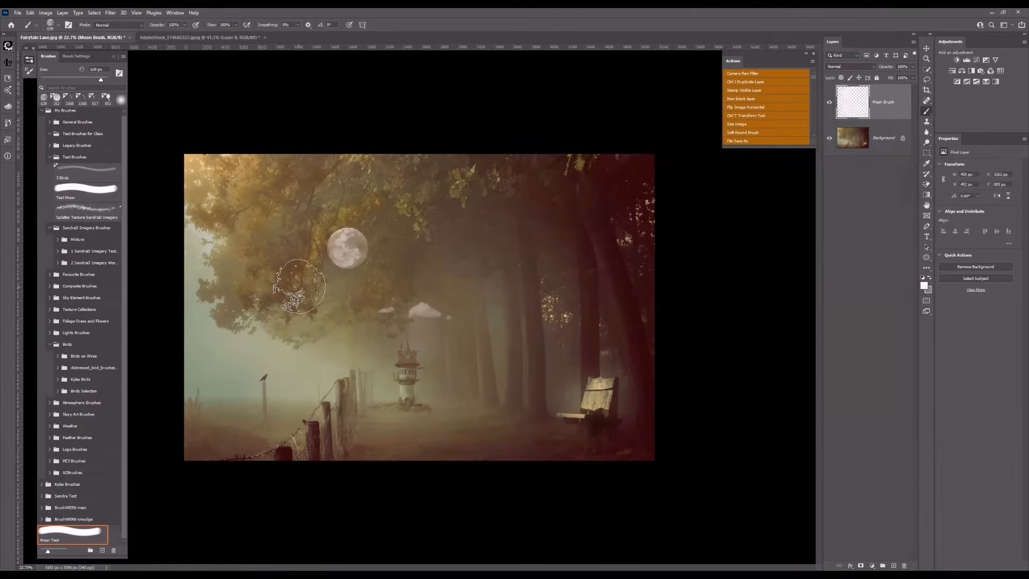
scroll(263, 293, "down", 1)
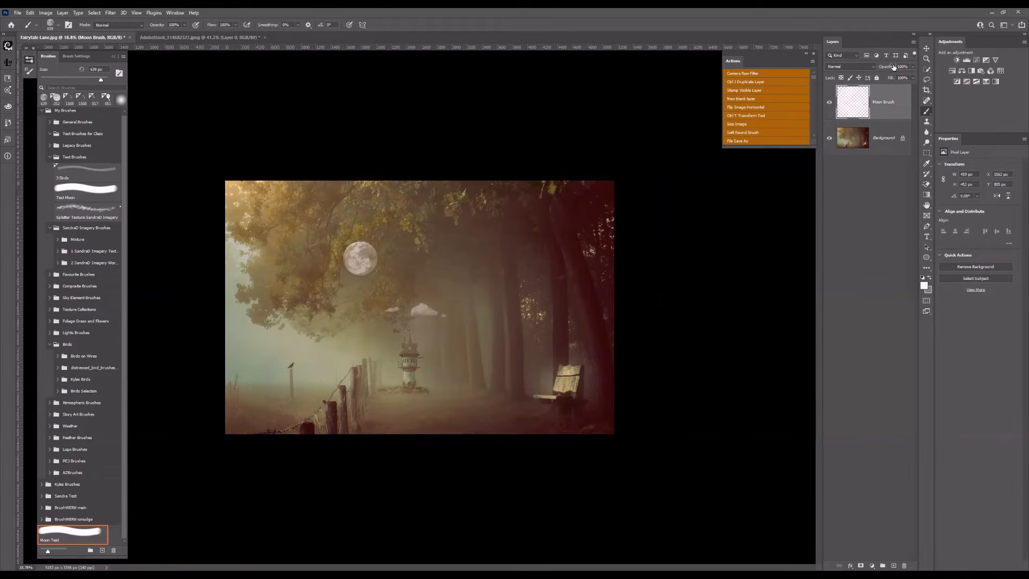
- Preview the Overlay blend mode on the Moon Brush layer, return it to Normal, and lower the layer's opacity to 64%
left_click_drag(889, 69, 879, 69)
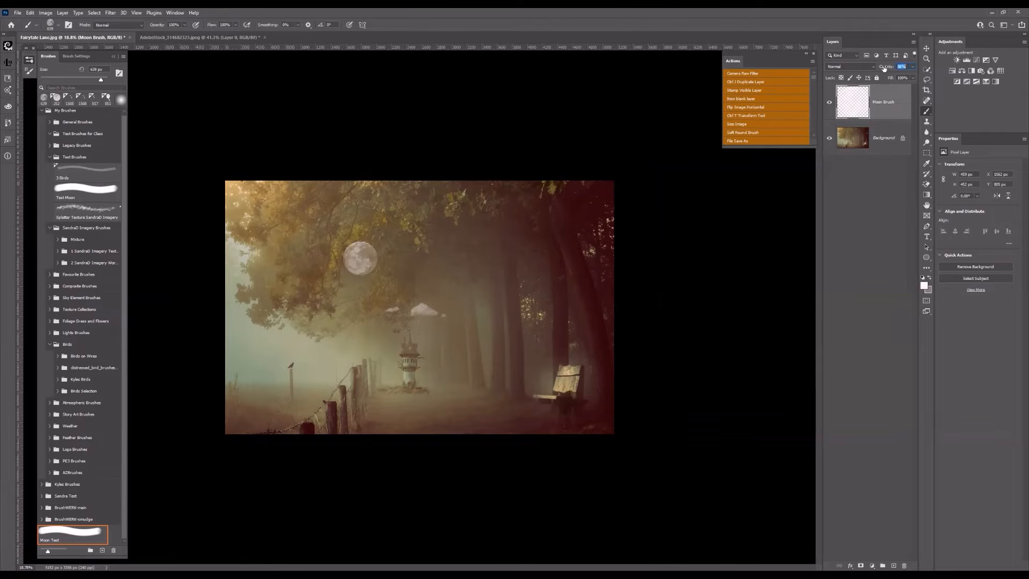
left_click(864, 71)
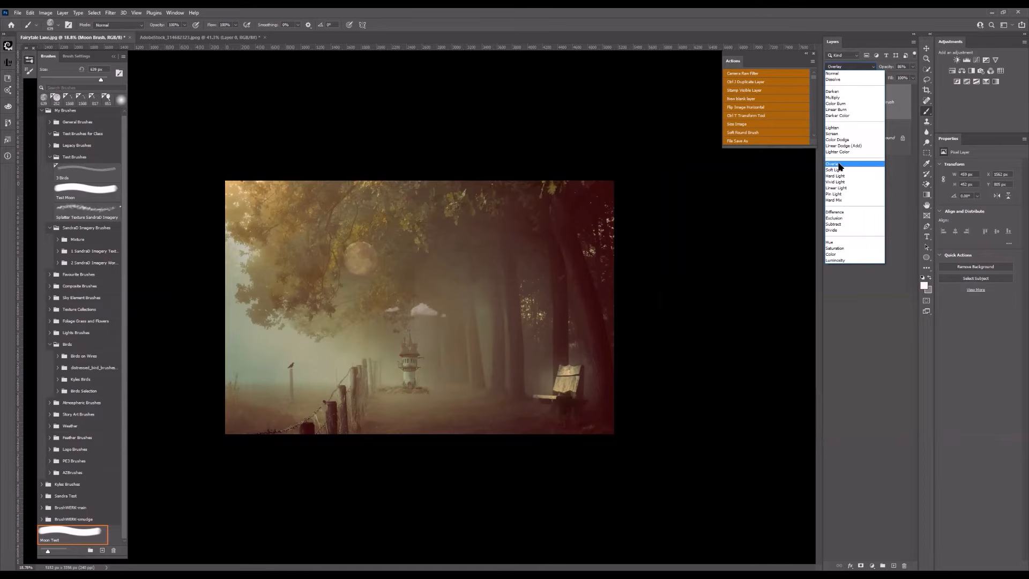
left_click(832, 74)
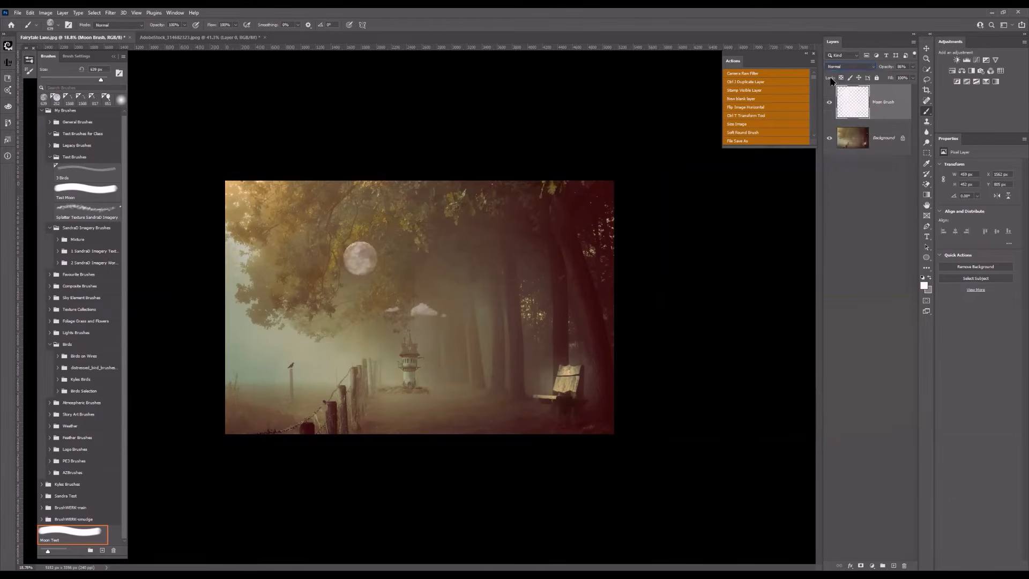
left_click(888, 68)
left_click_drag(888, 68, 881, 68)
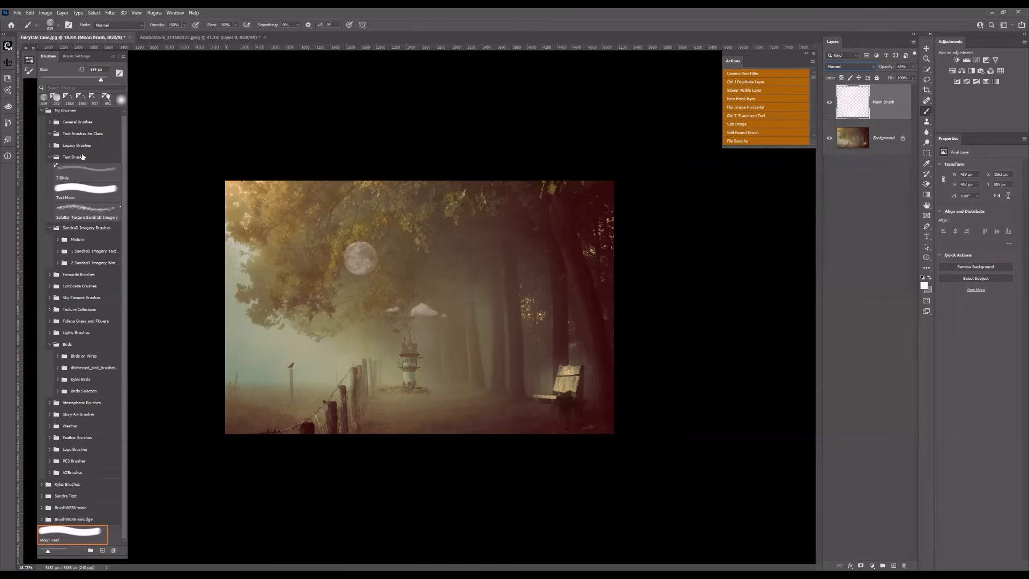
- Switch to the soft round brush and soften the moon with a Gaussian Blur of about 2.4 pixels
left_click(751, 132)
left_click(110, 13)
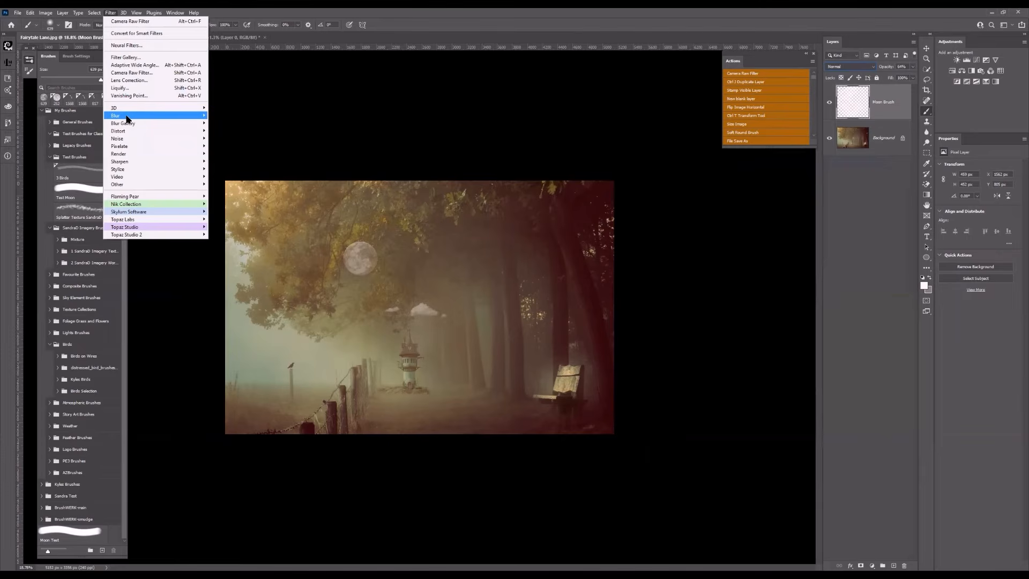
mouse_move(127, 119)
left_click(231, 147)
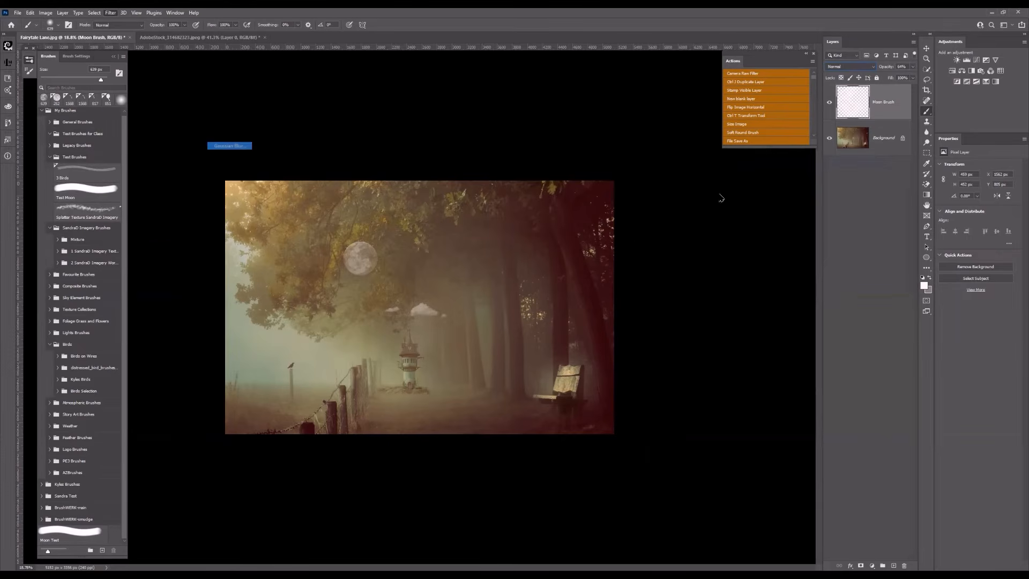
mouse_move(647, 232)
left_mouse_down()
mouse_move(695, 232)
mouse_move(651, 234)
left_mouse_up()
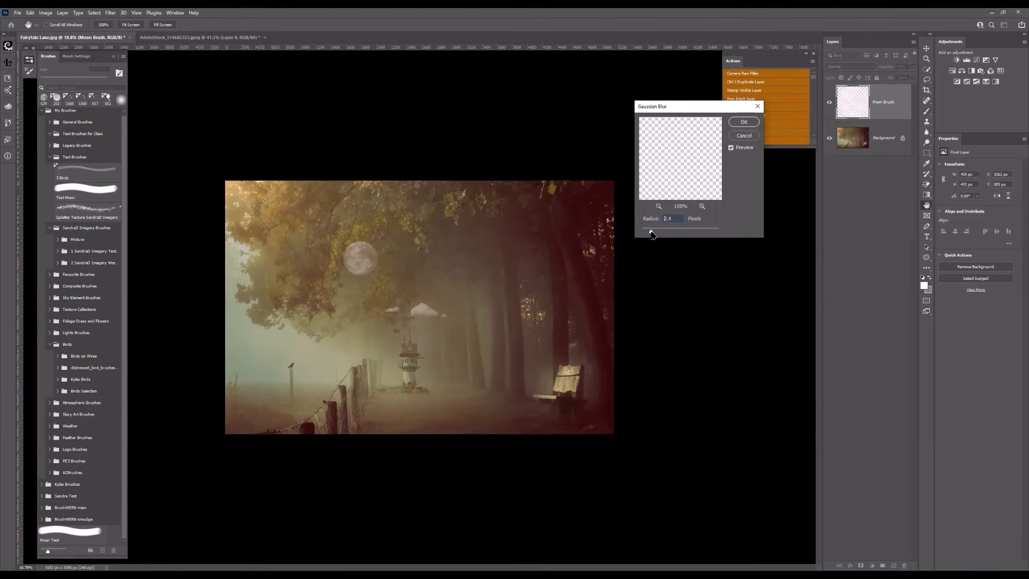
left_click_drag(649, 234, 651, 236)
left_click(746, 122)
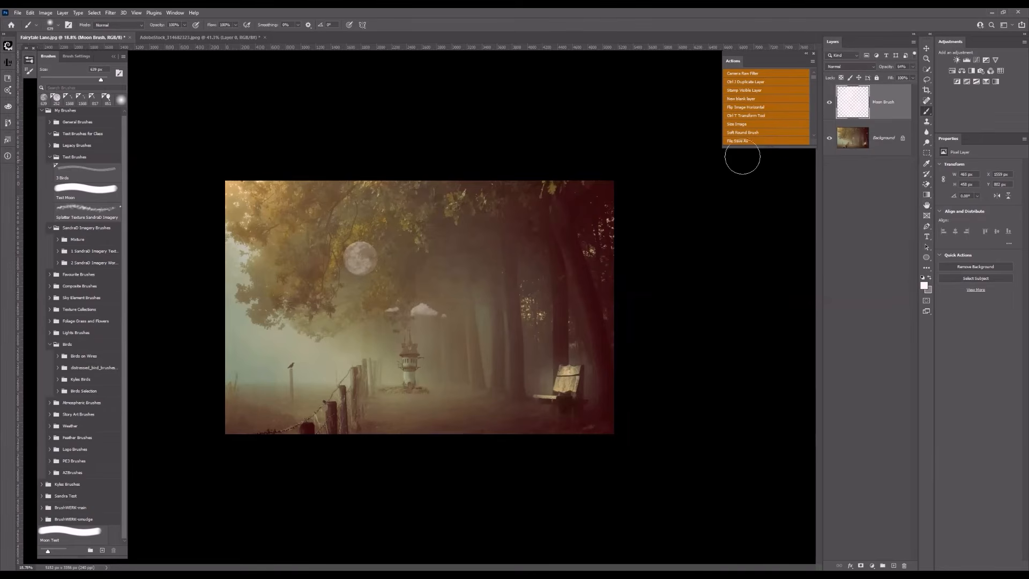
- Free-transform the moon on the Moon Brush layer, scaling it down to about 83% of its size
left_click(746, 116)
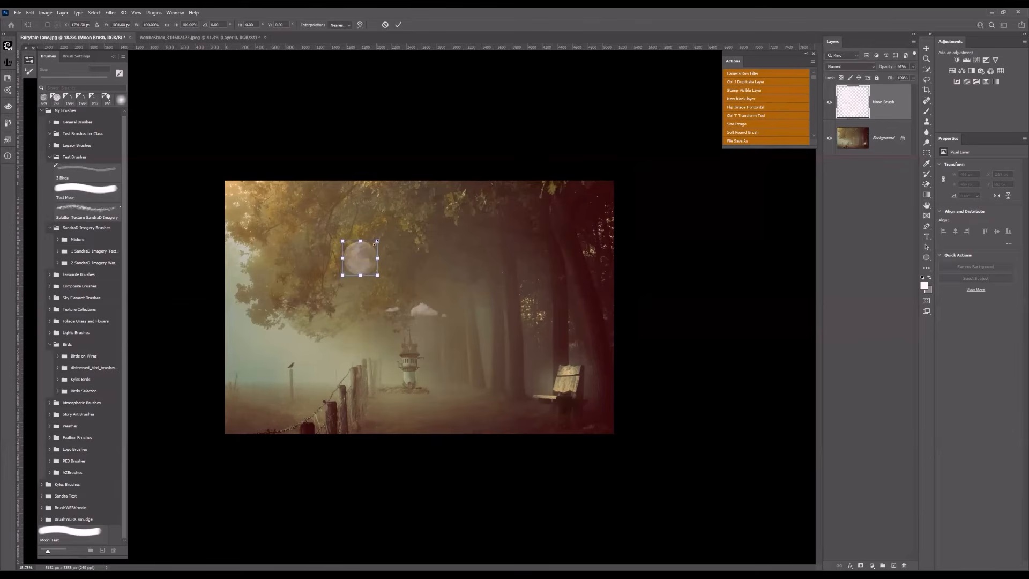
left_click_drag(371, 245, 365, 251)
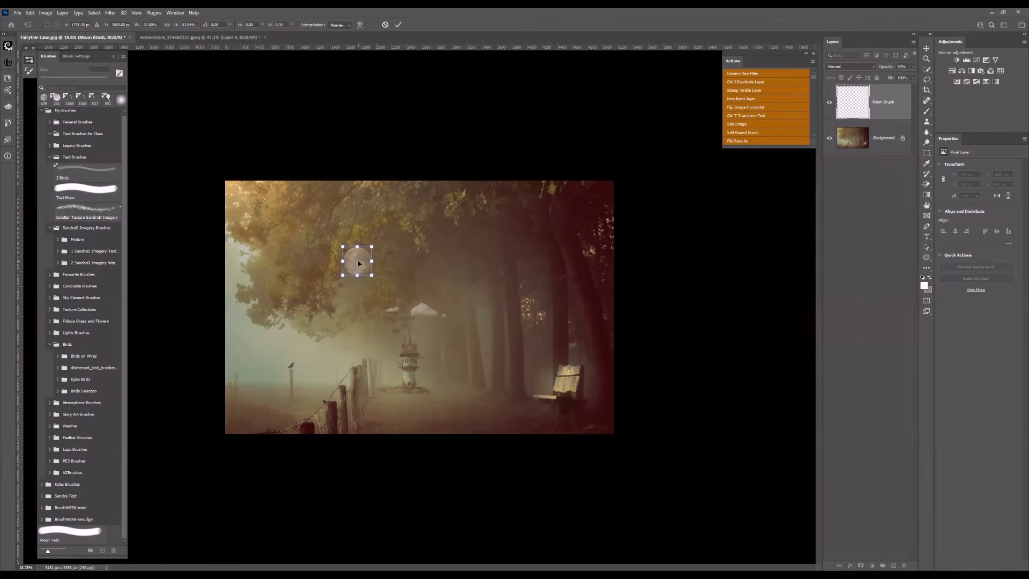